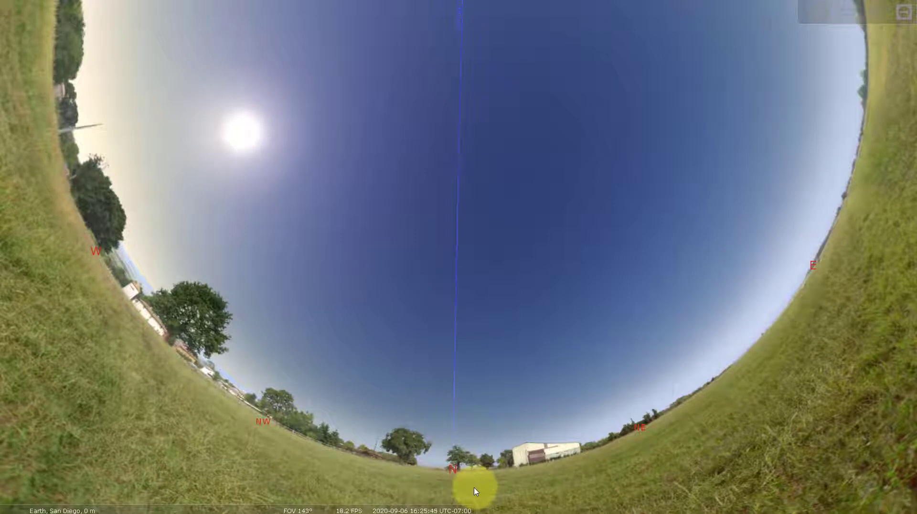
# Switch off the atmosphere to reveal the labelled stars, planets and Milky Way
pyautogui.moveTo(417, 510)
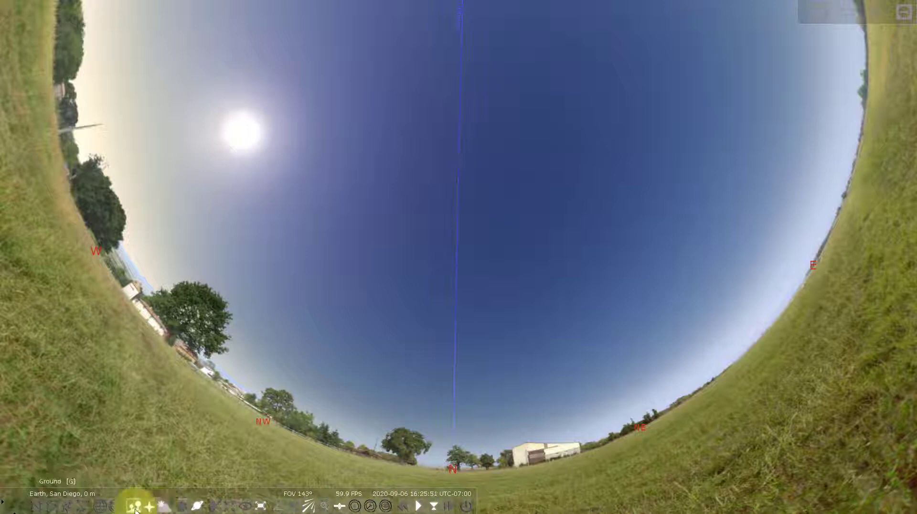
pyautogui.moveTo(20, 463)
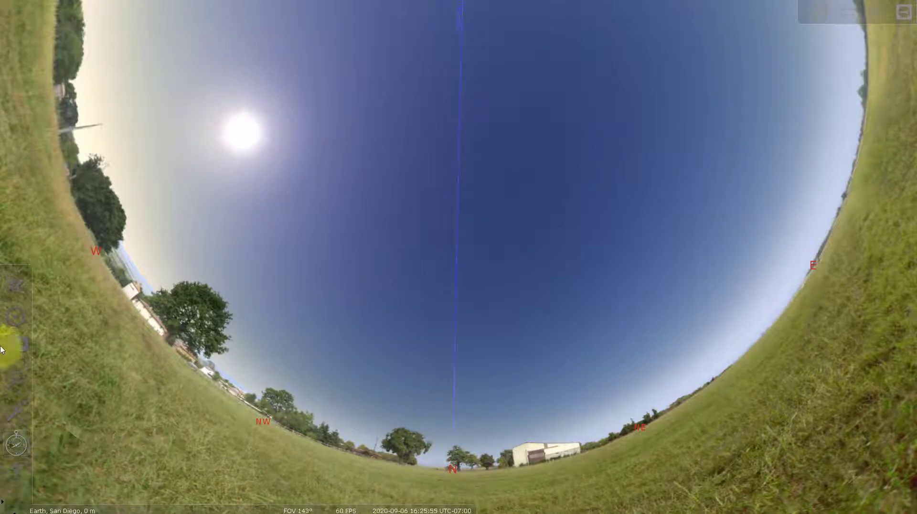
pyautogui.moveTo(130, 504)
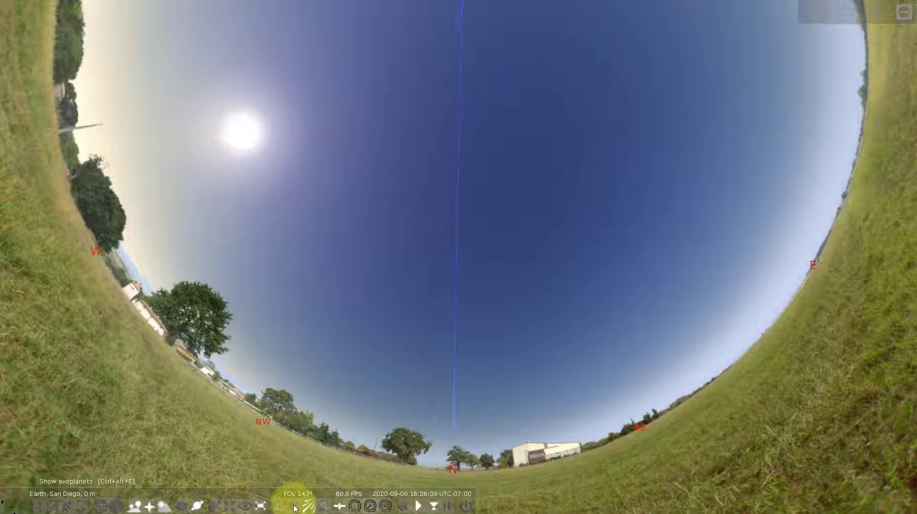
pyautogui.click(163, 507)
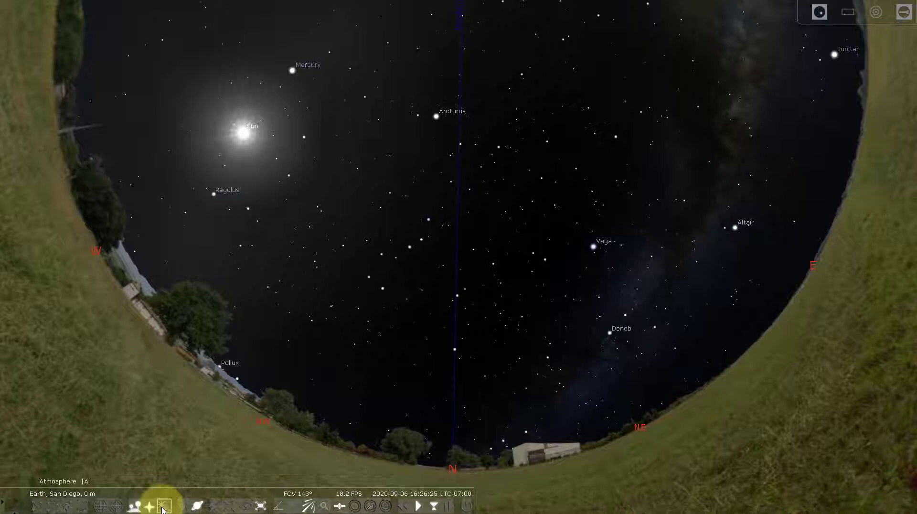
pyautogui.moveTo(2, 424)
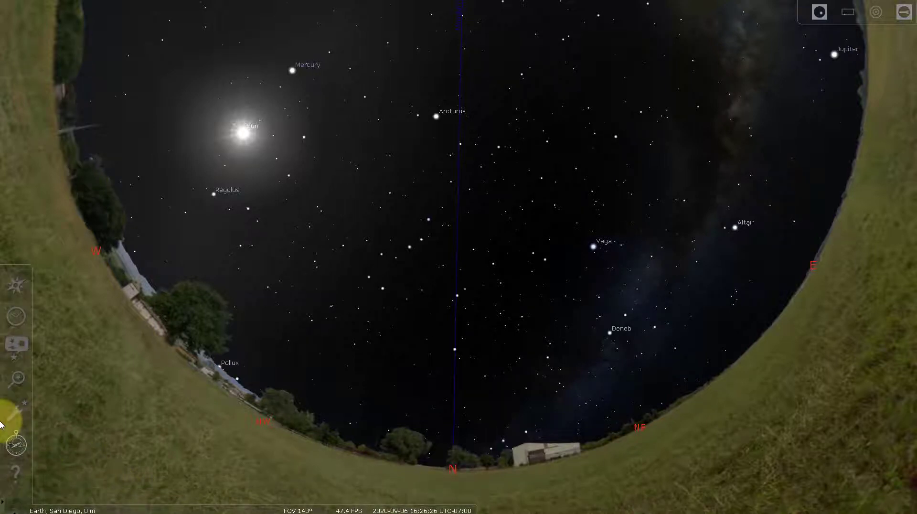
# Search 'san diego' and set San Diego, United States (31 m elevation) as the location
pyautogui.click(16, 286)
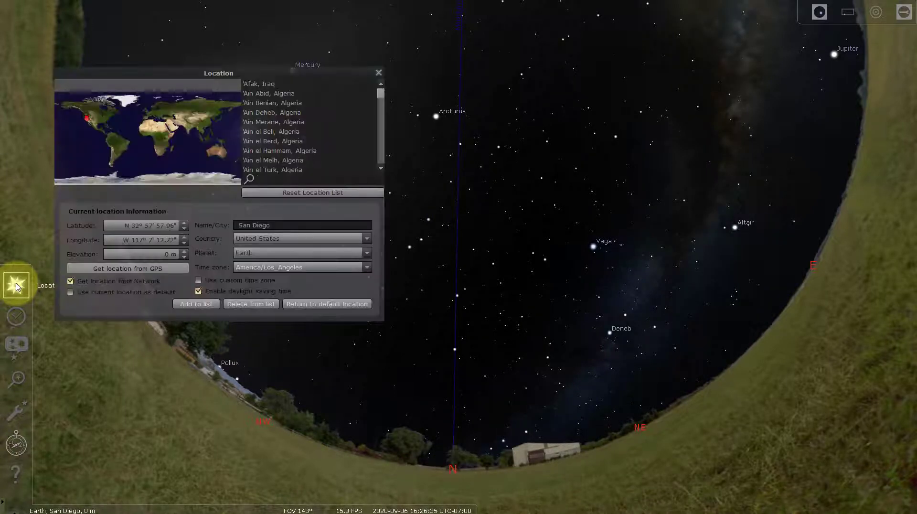
pyautogui.click(262, 179)
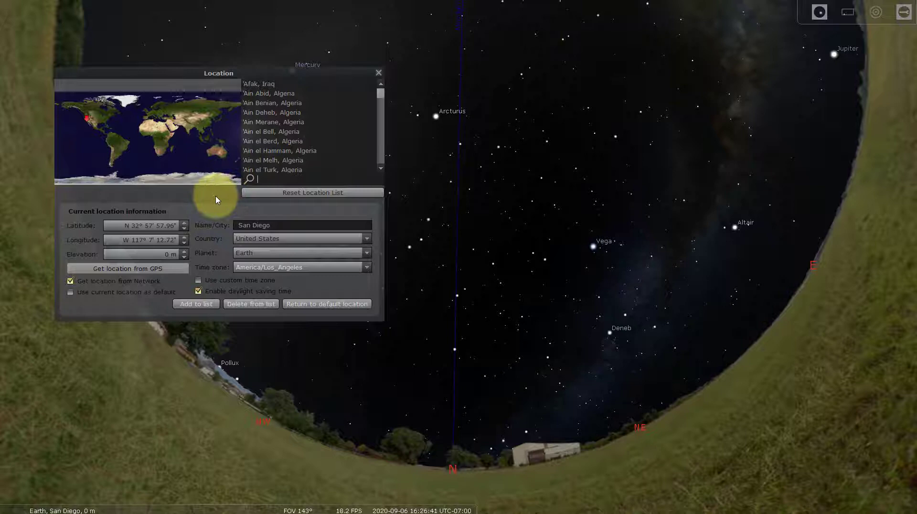
pyautogui.write('san d')
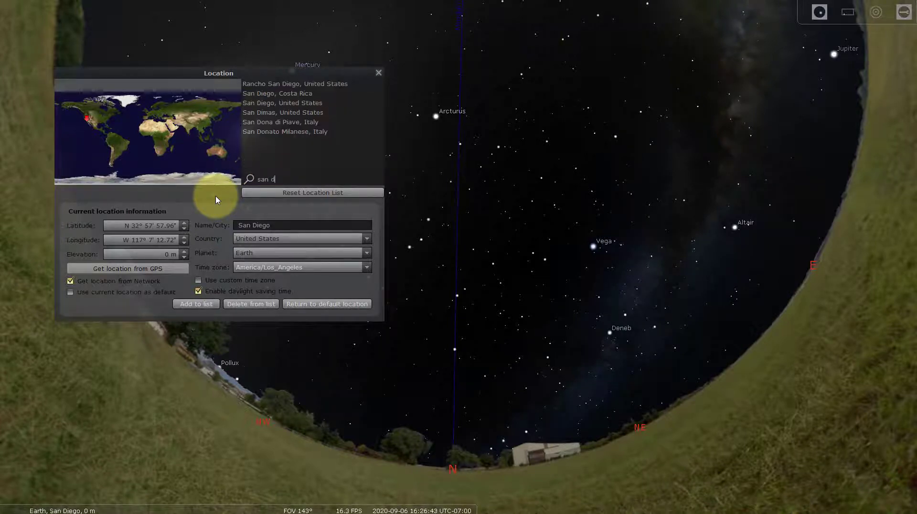
pyautogui.write('iego')
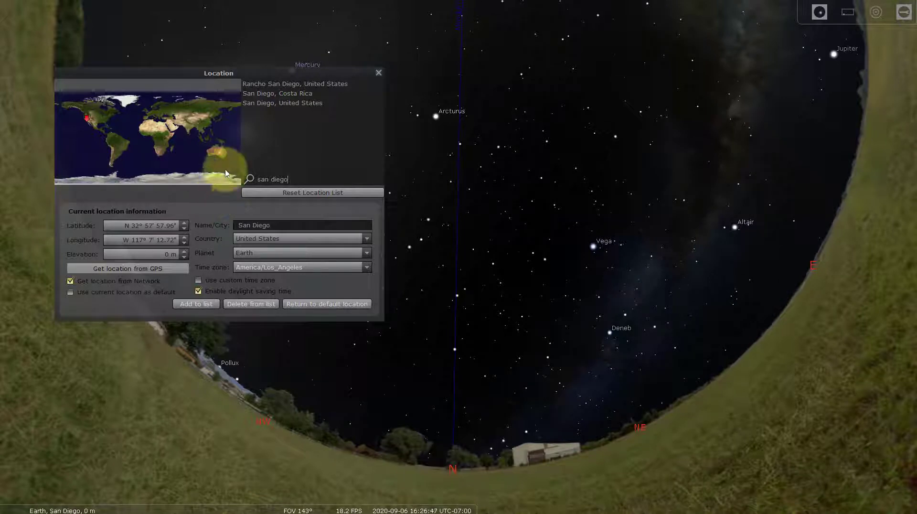
pyautogui.click(288, 103)
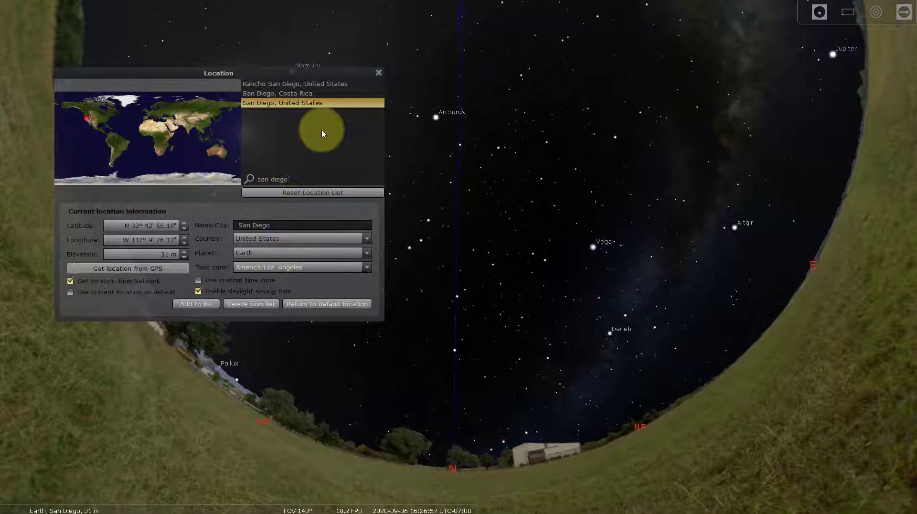
pyautogui.click(379, 73)
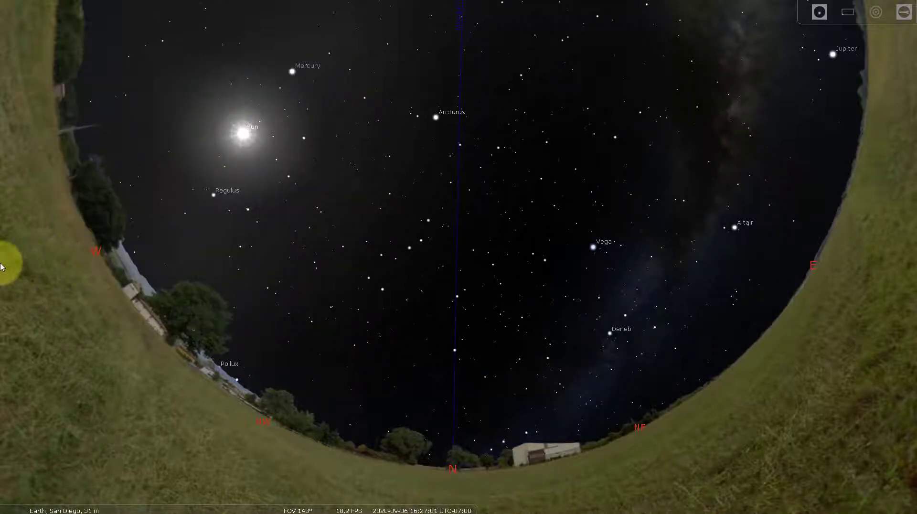
pyautogui.moveTo(14, 317)
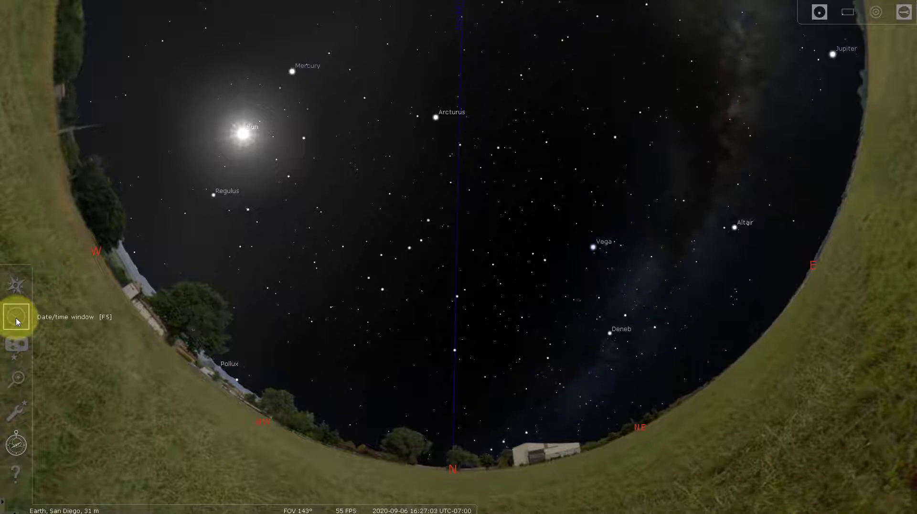
pyautogui.click(15, 319)
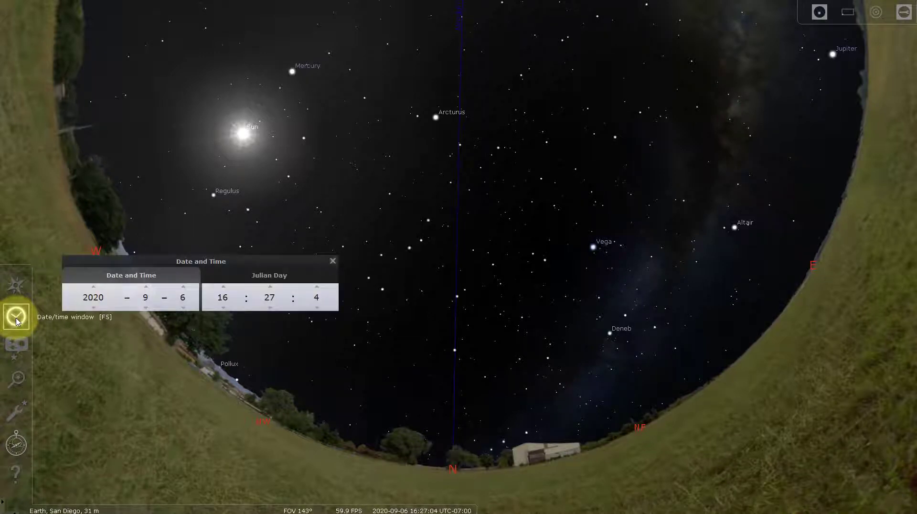
pyautogui.click(270, 287)
pyautogui.click(269, 287)
pyautogui.click(270, 287)
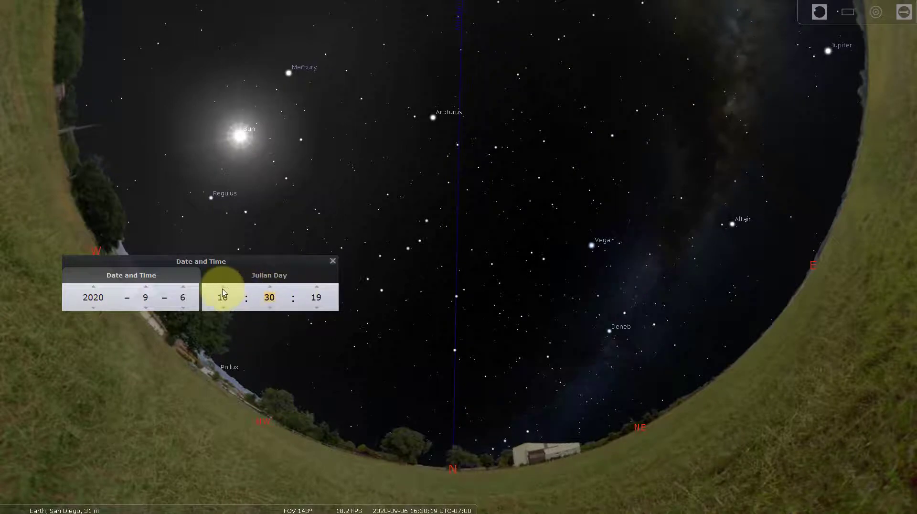
pyautogui.click(223, 287)
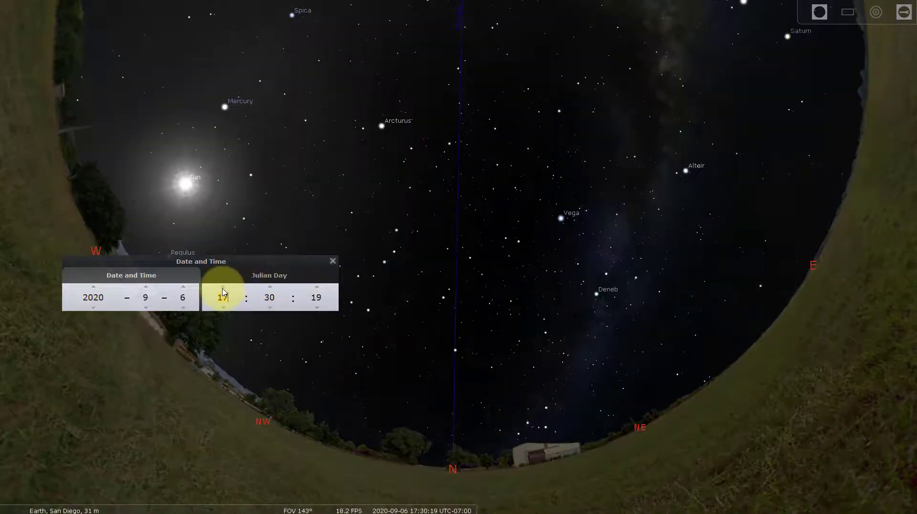
pyautogui.click(183, 287)
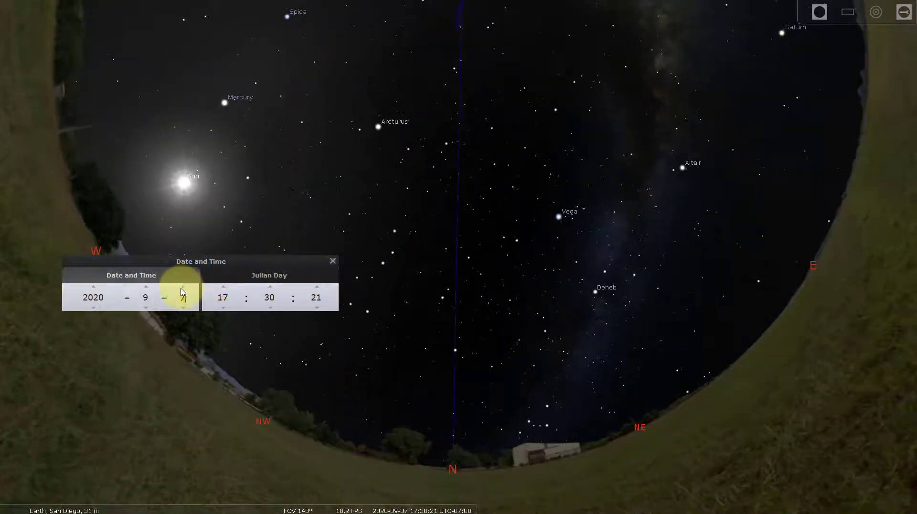
pyautogui.click(146, 287)
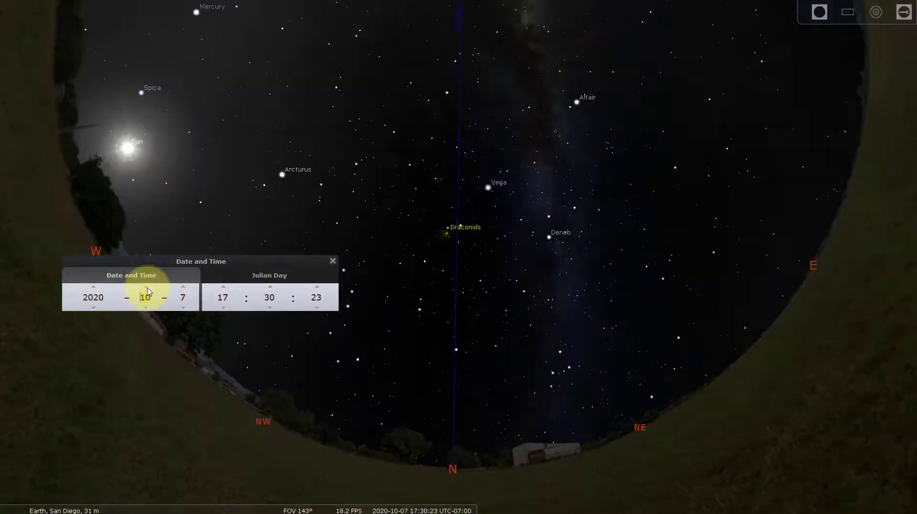
pyautogui.click(333, 261)
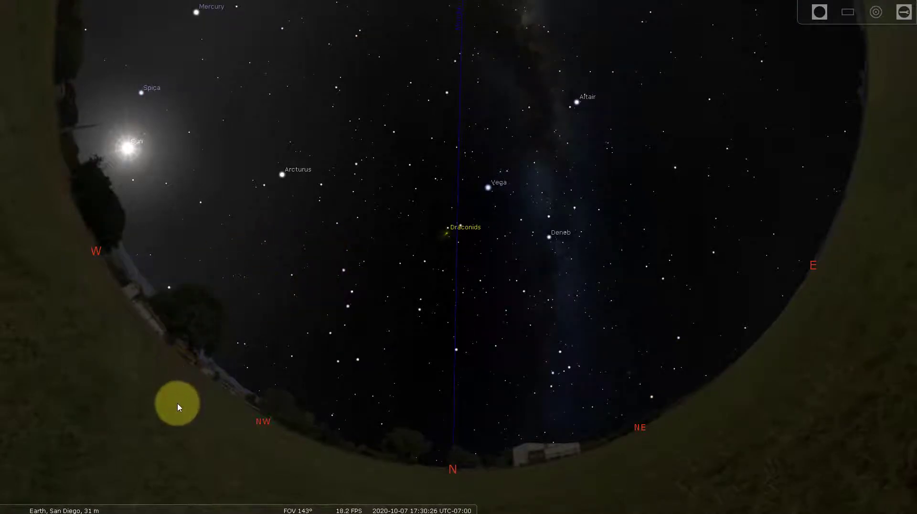
# Browse the sky and viewing options' SSO and DSO tabs, ending on the Markings tab
pyautogui.moveTo(15, 350)
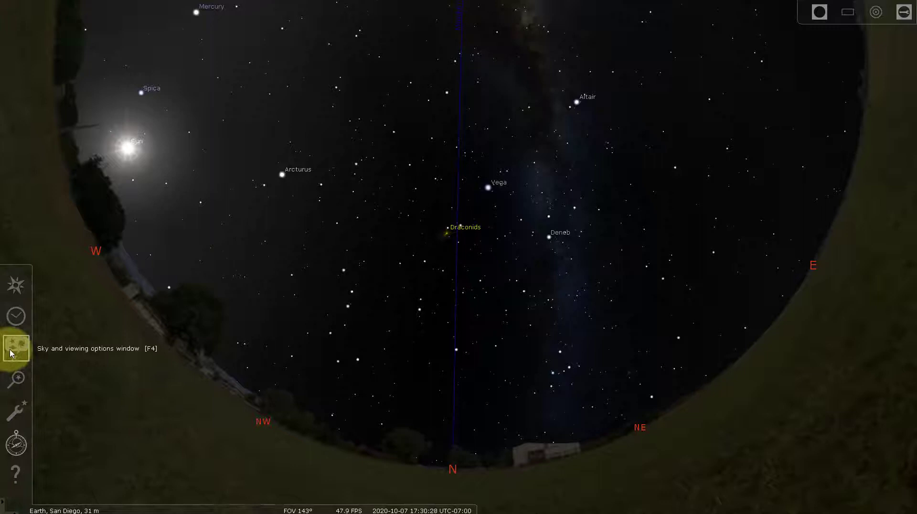
pyautogui.click(18, 349)
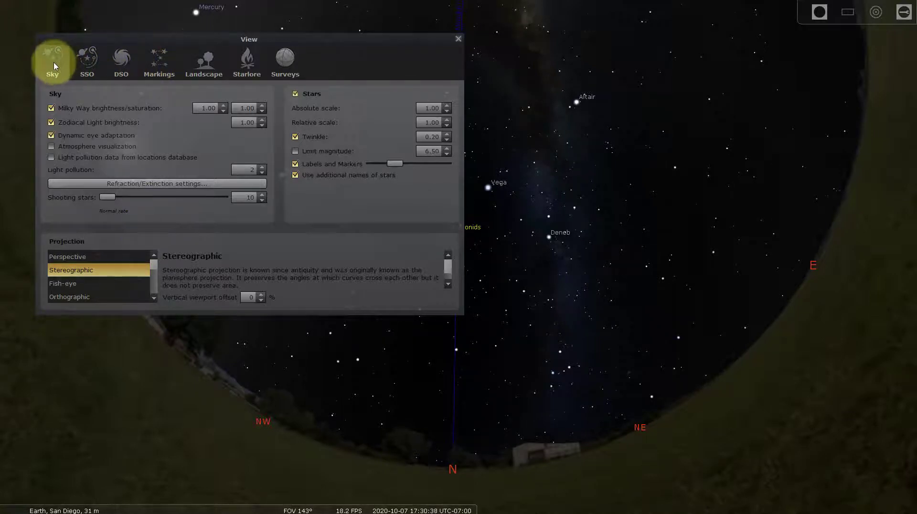
pyautogui.click(86, 67)
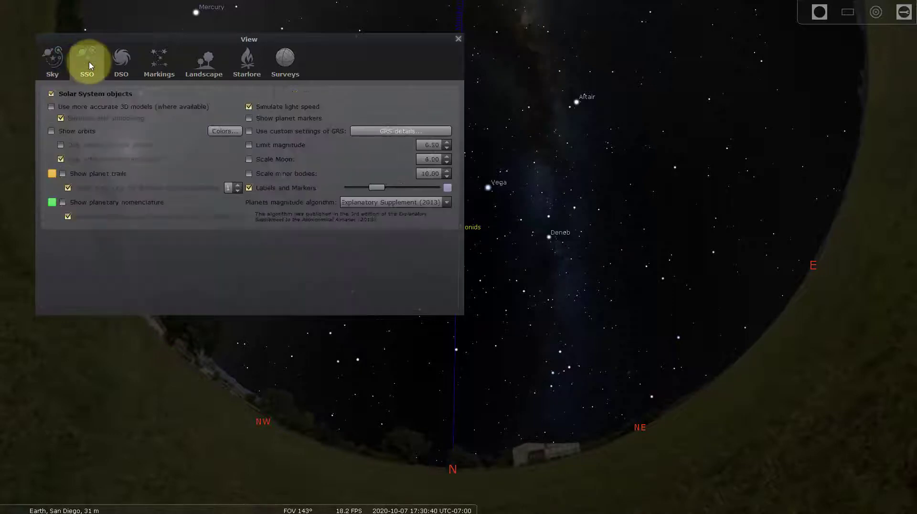
pyautogui.click(124, 62)
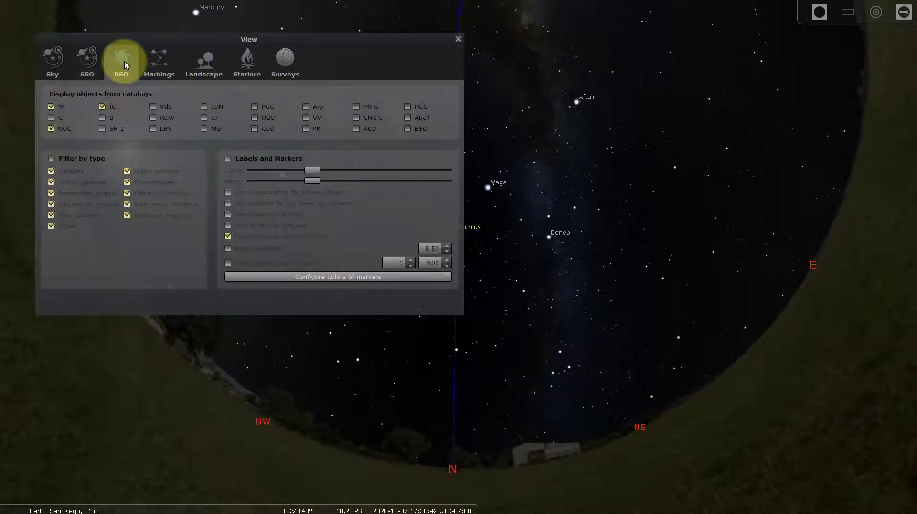
pyautogui.click(164, 64)
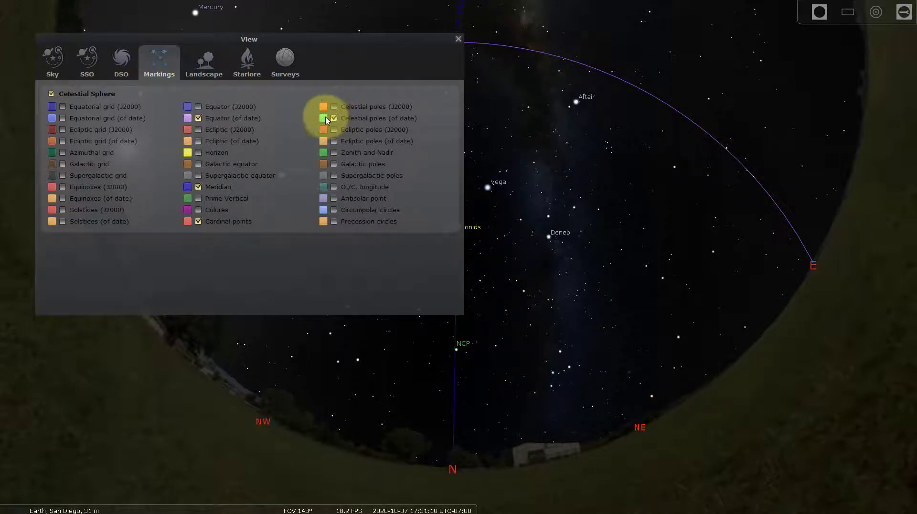
# Bring up the colour chooser for the Celestial poles (of date) marking, currently green #15ff5f
pyautogui.click(323, 119)
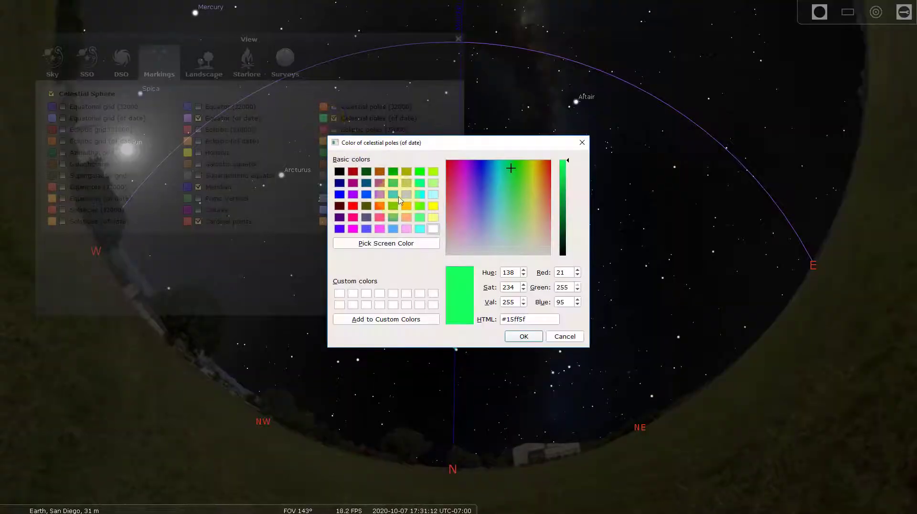
# Make the of-date celestial poles yellow (#ffff14) and close the View window
pyautogui.click(534, 169)
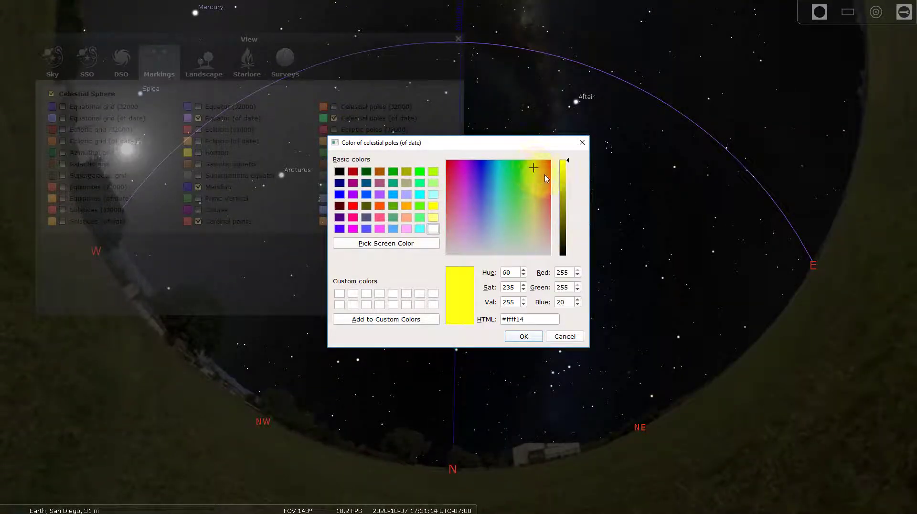
pyautogui.click(524, 336)
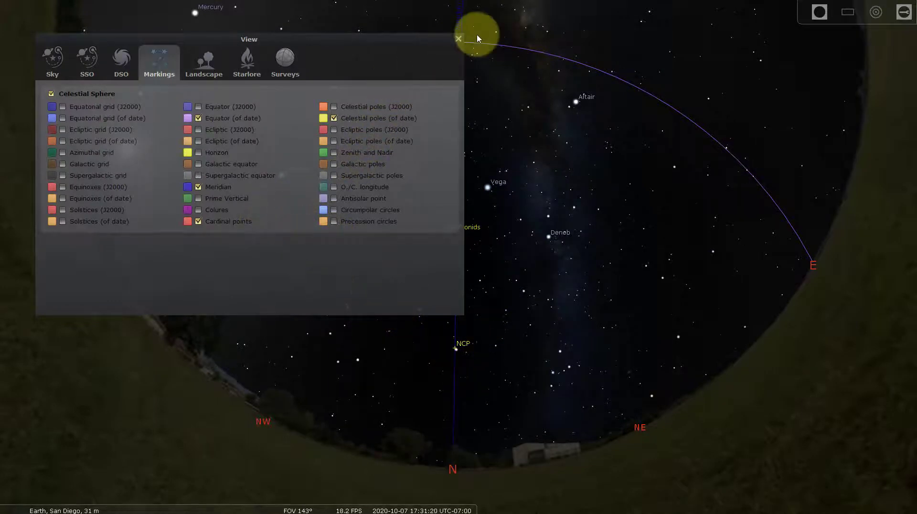
pyautogui.click(458, 38)
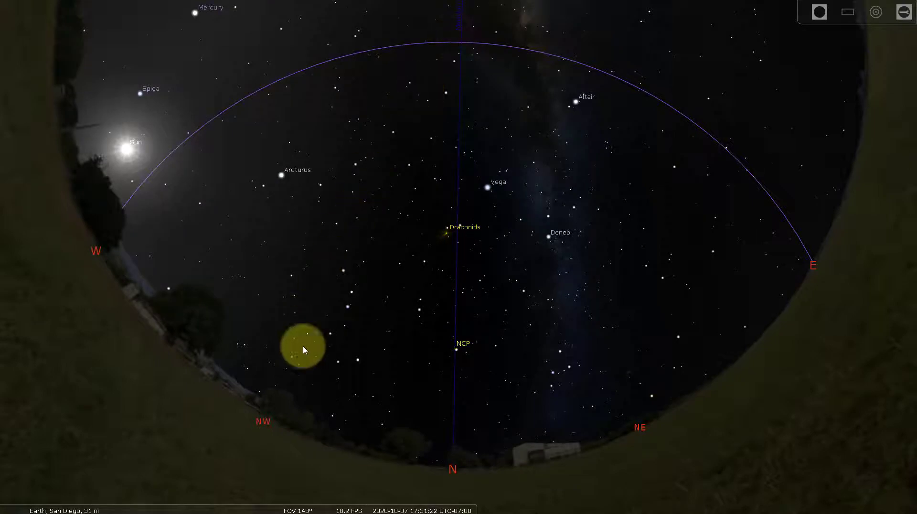
# Fast-forward into the early hours of 2020-10-08, then run time backward near 01:49
pyautogui.moveTo(262, 499)
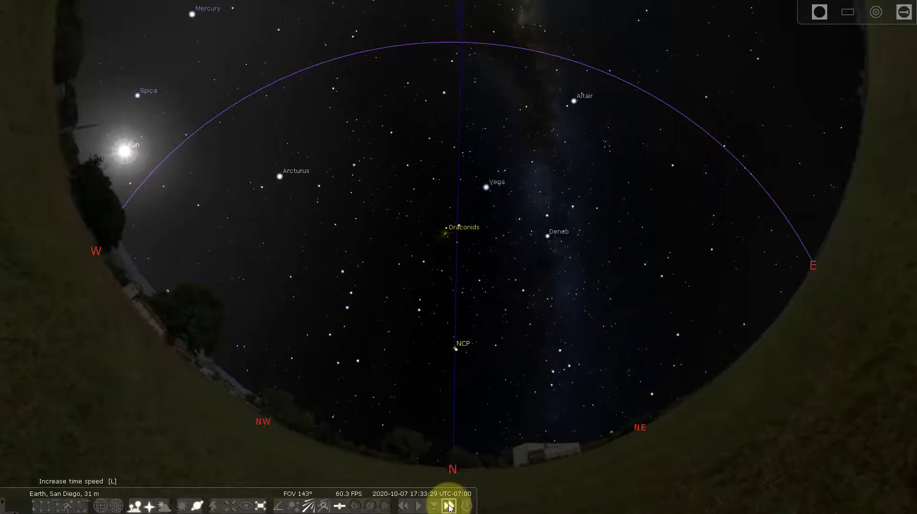
pyautogui.click(449, 506)
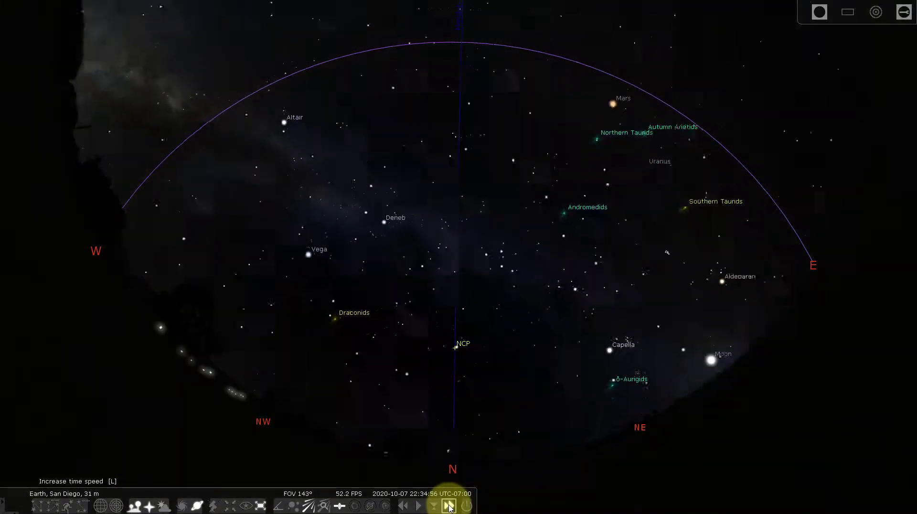
pyautogui.click(419, 506)
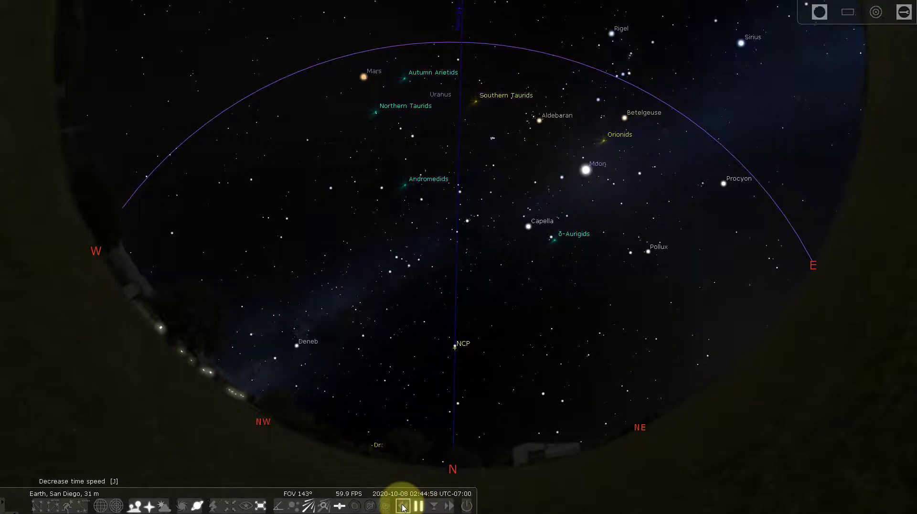
pyautogui.click(403, 506)
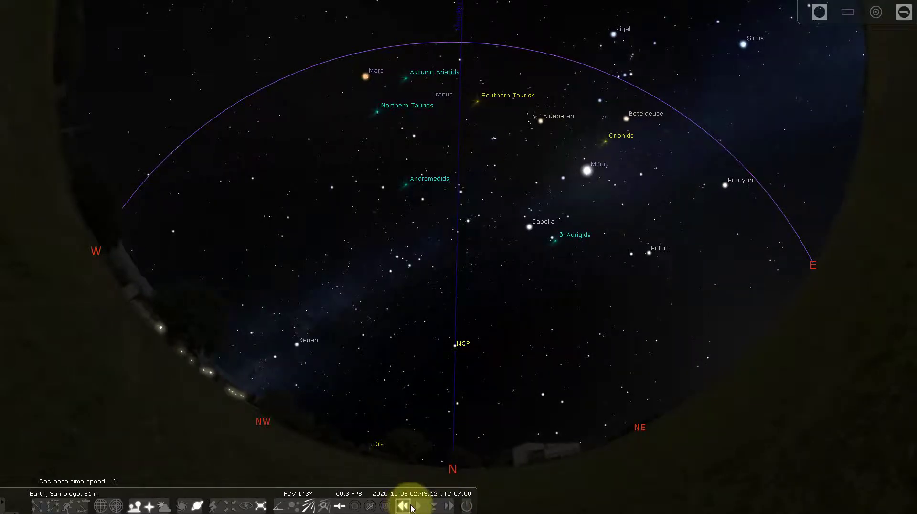
pyautogui.click(404, 505)
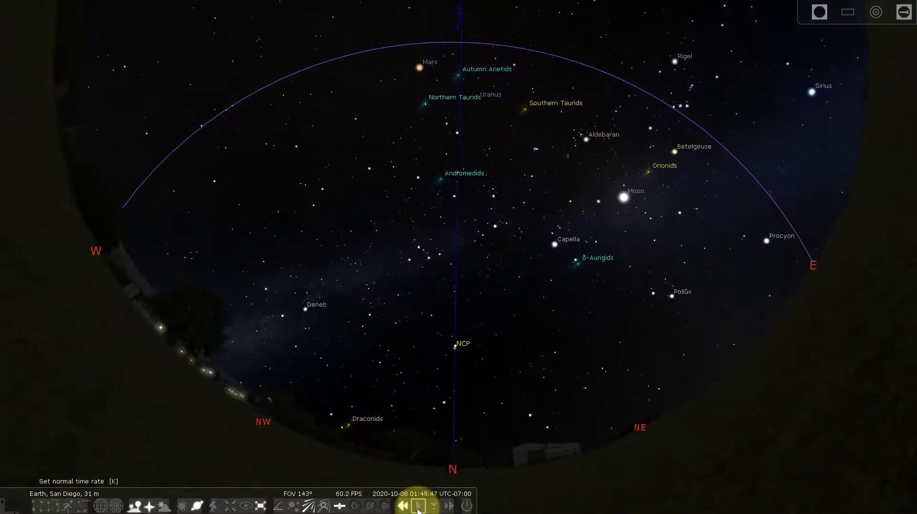
# Restore normal time rate and zoom to about 73° on the northern sky around the NCP
pyautogui.click(418, 506)
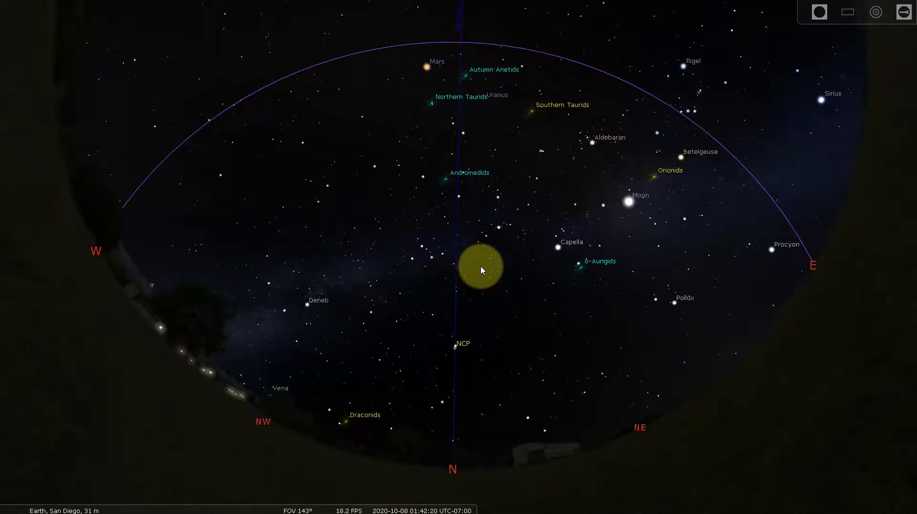
pyautogui.scroll(5, 480, 266)
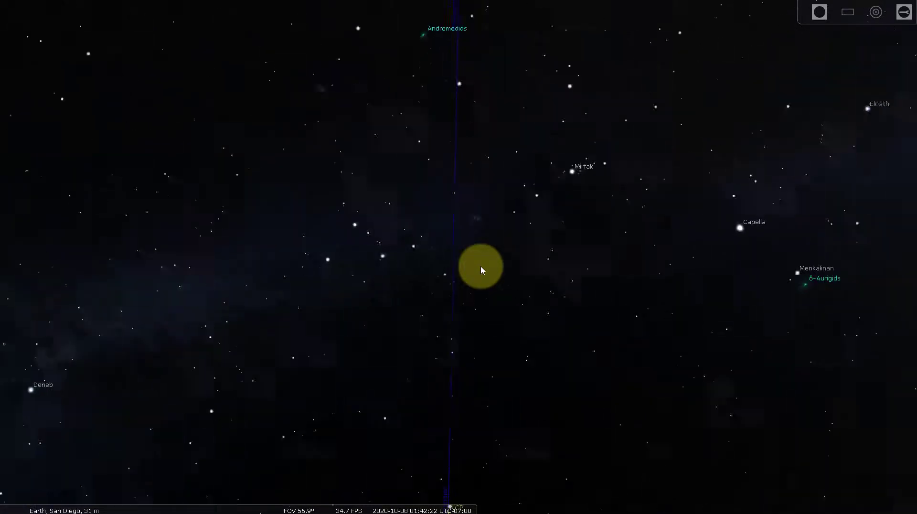
pyautogui.scroll(3, 424, 311)
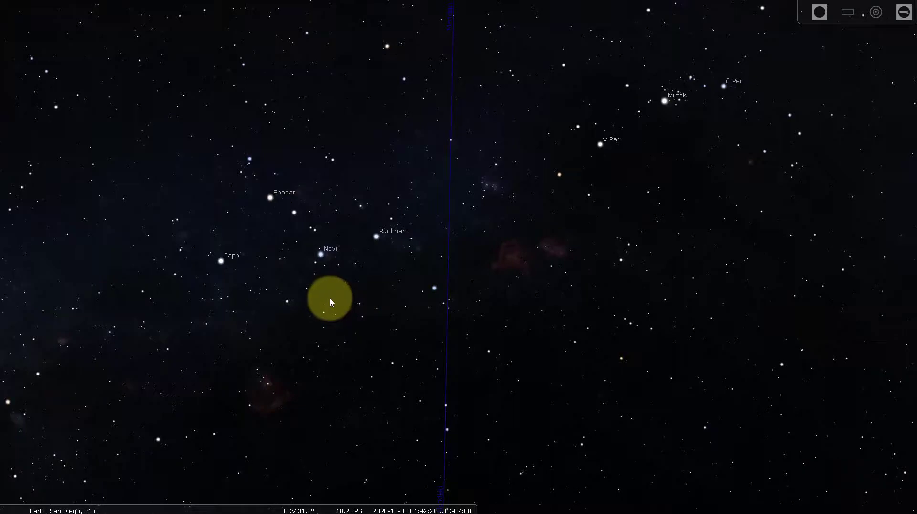
pyautogui.scroll(-5, 336, 293)
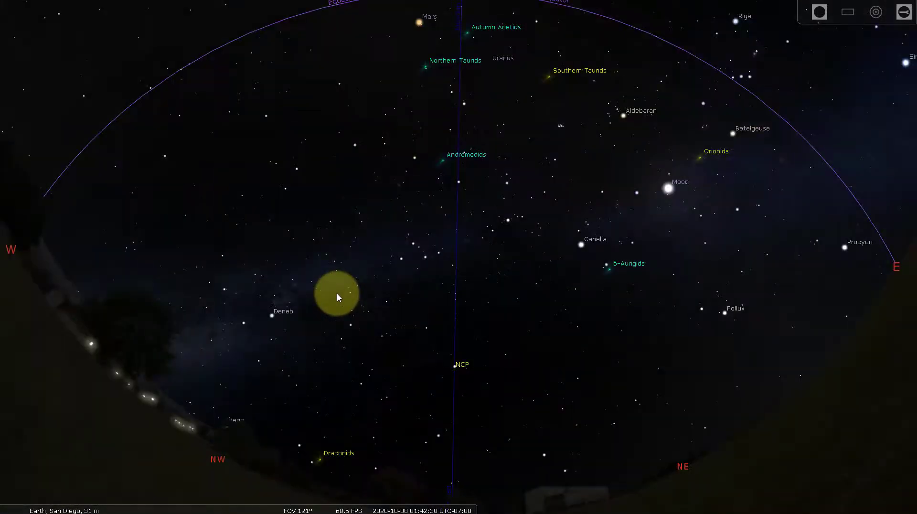
pyautogui.scroll(3, 337, 292)
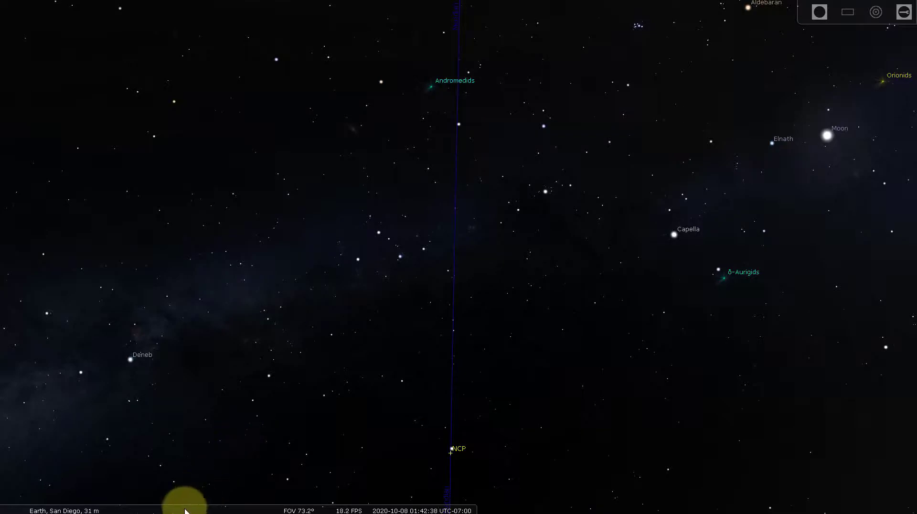
# Display constellation names and artwork over Cassiopeia, Cepheus and Perseus
pyautogui.moveTo(134, 503)
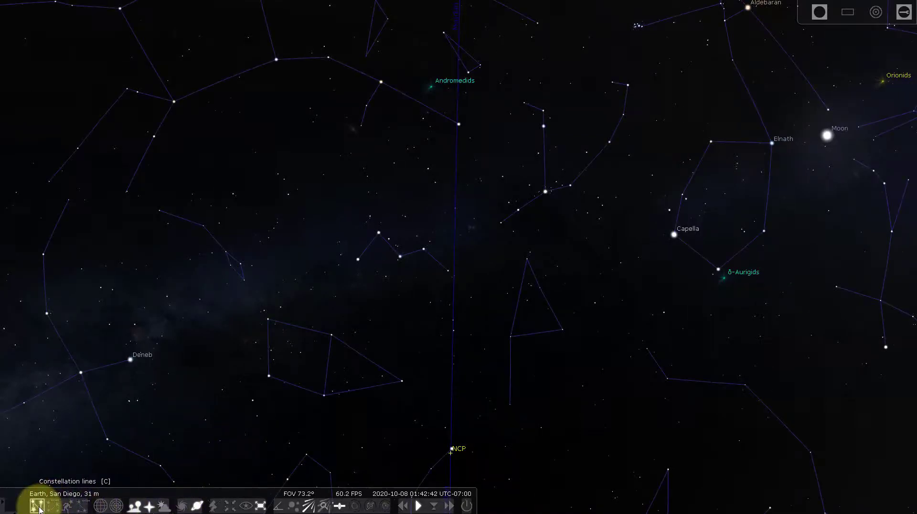
pyautogui.click(54, 509)
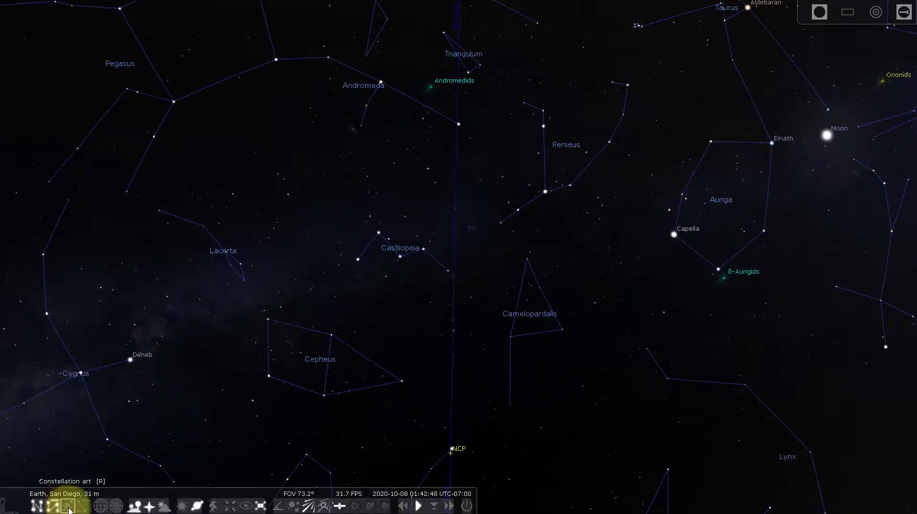
pyautogui.click(68, 507)
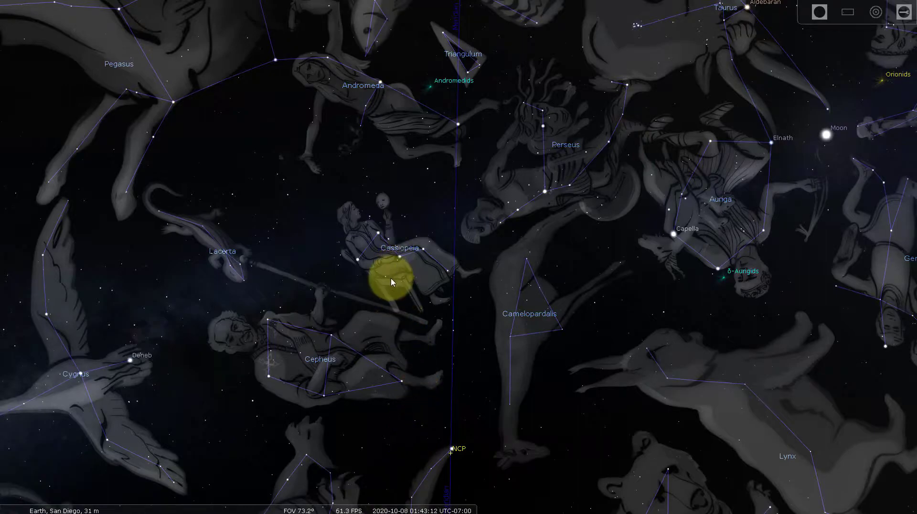
# Pan the sky toward Orion and Gemini
pyautogui.moveTo(391, 277); pyautogui.dragTo(280, 270)
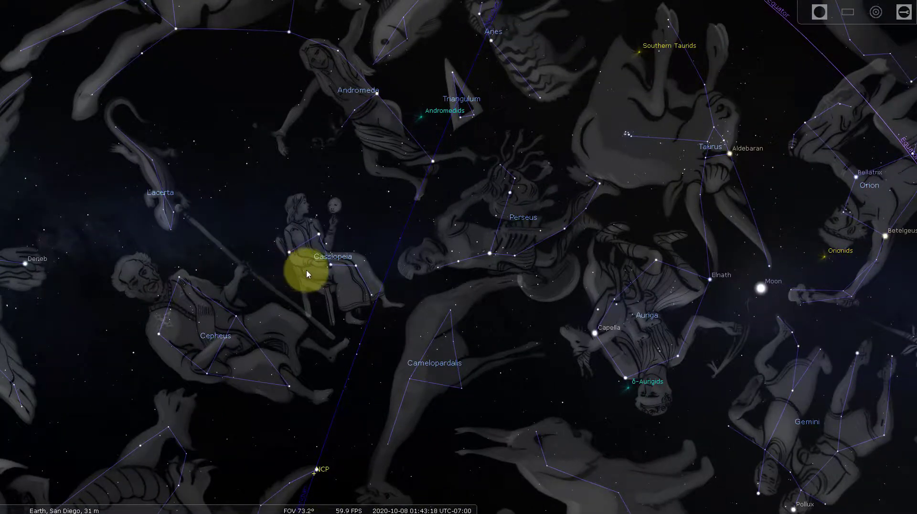
# Zoom in, bring up the information panel for Caph, then deselect it
pyautogui.scroll(-5, 351, 324)
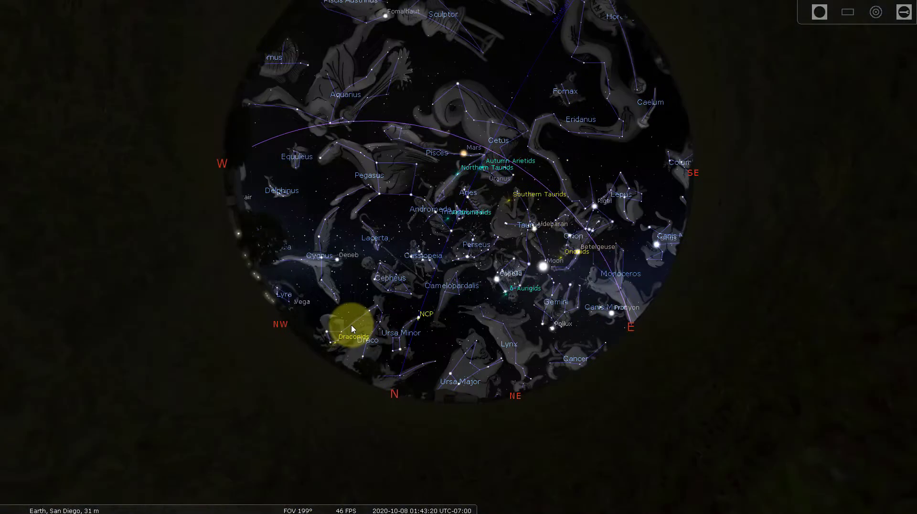
pyautogui.scroll(4, 350, 325)
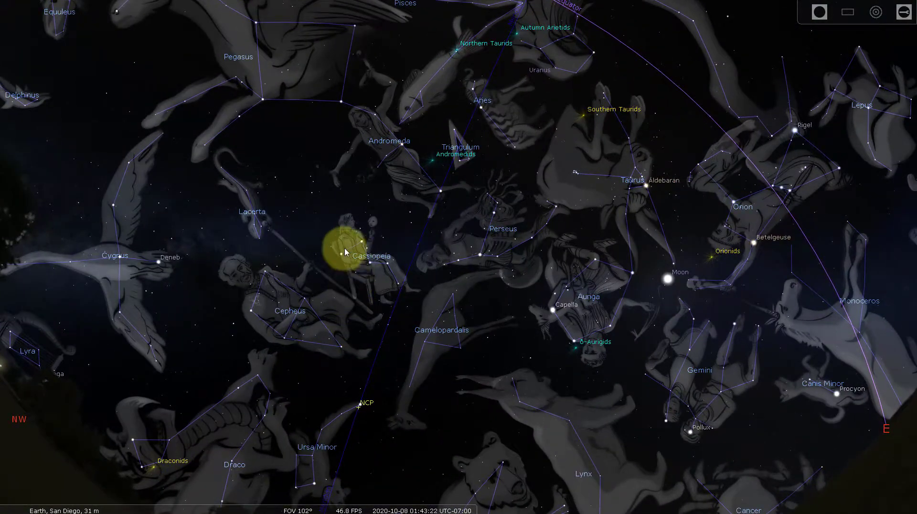
pyautogui.click(345, 253)
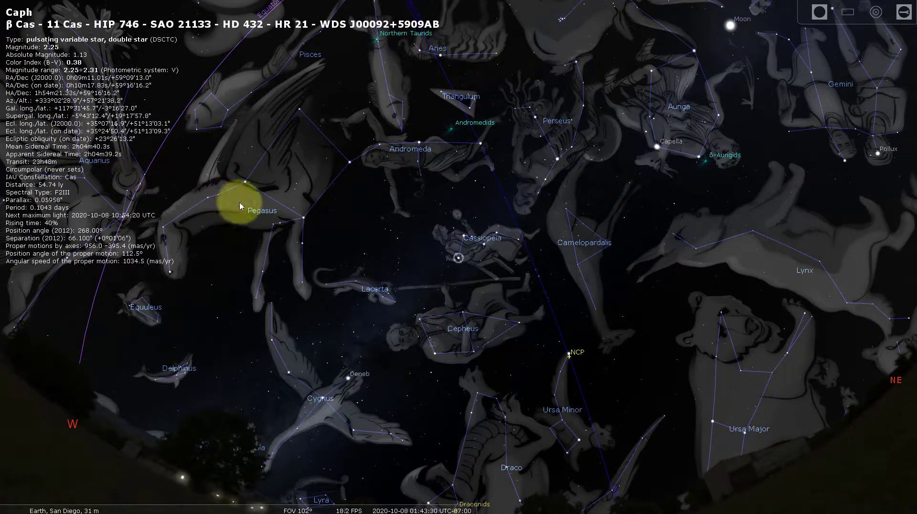
pyautogui.rightClick(403, 228)
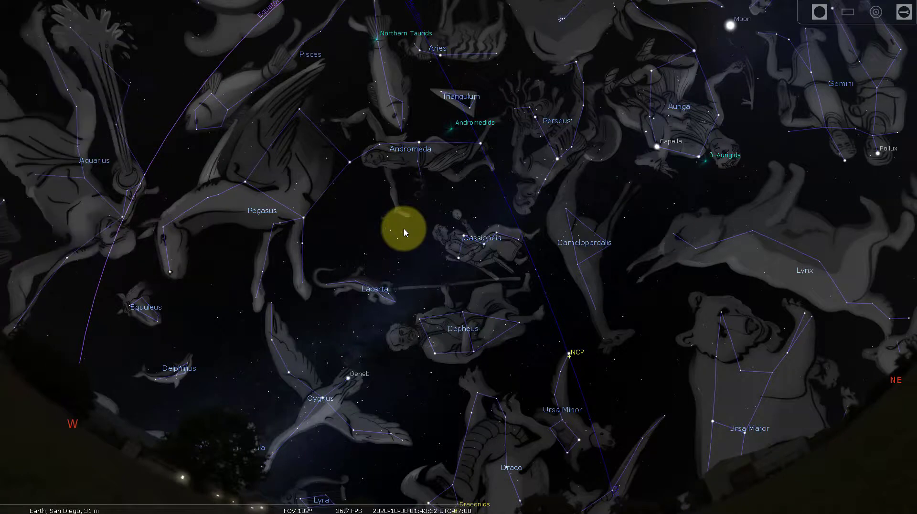
# Show Scheat's star details, then clear the selection to hide them
pyautogui.click(303, 219)
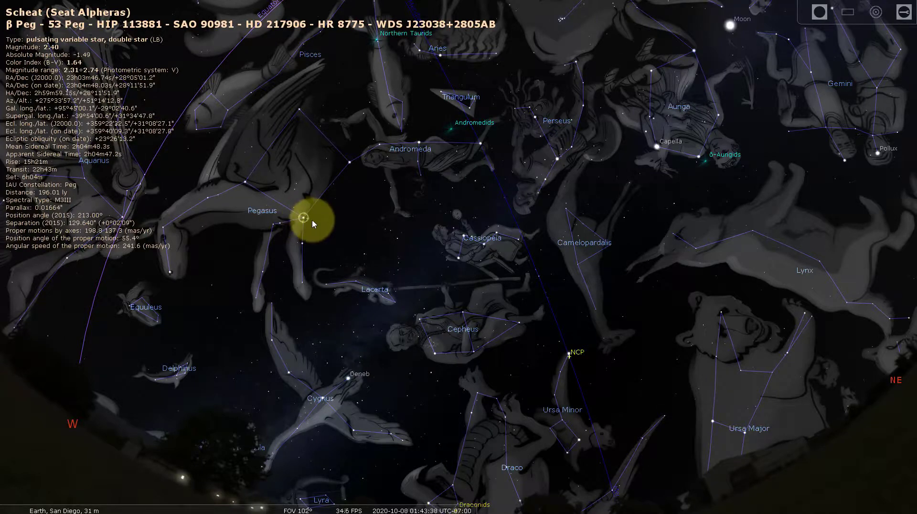
pyautogui.rightClick(340, 223)
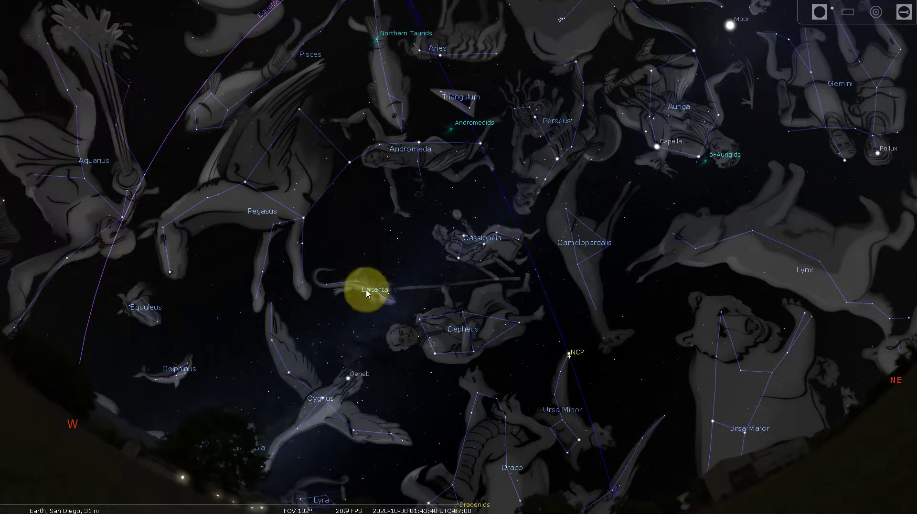
pyautogui.moveTo(418, 506)
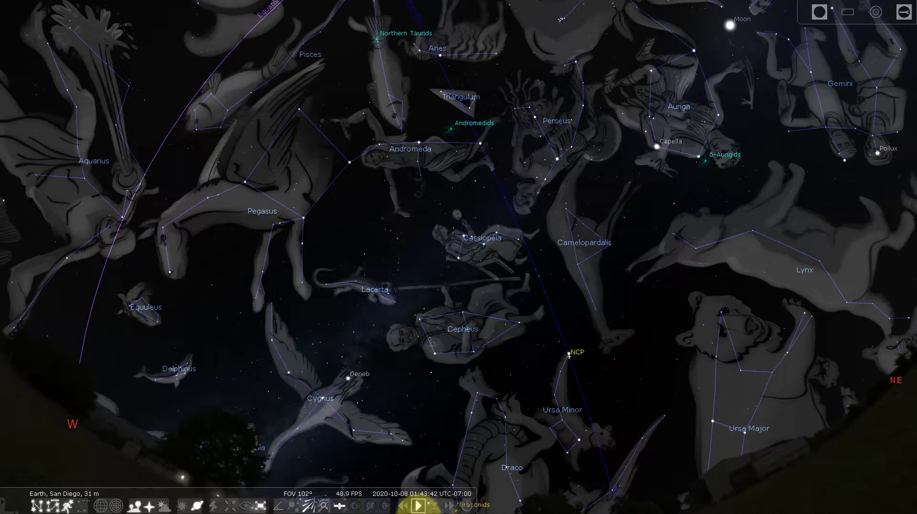